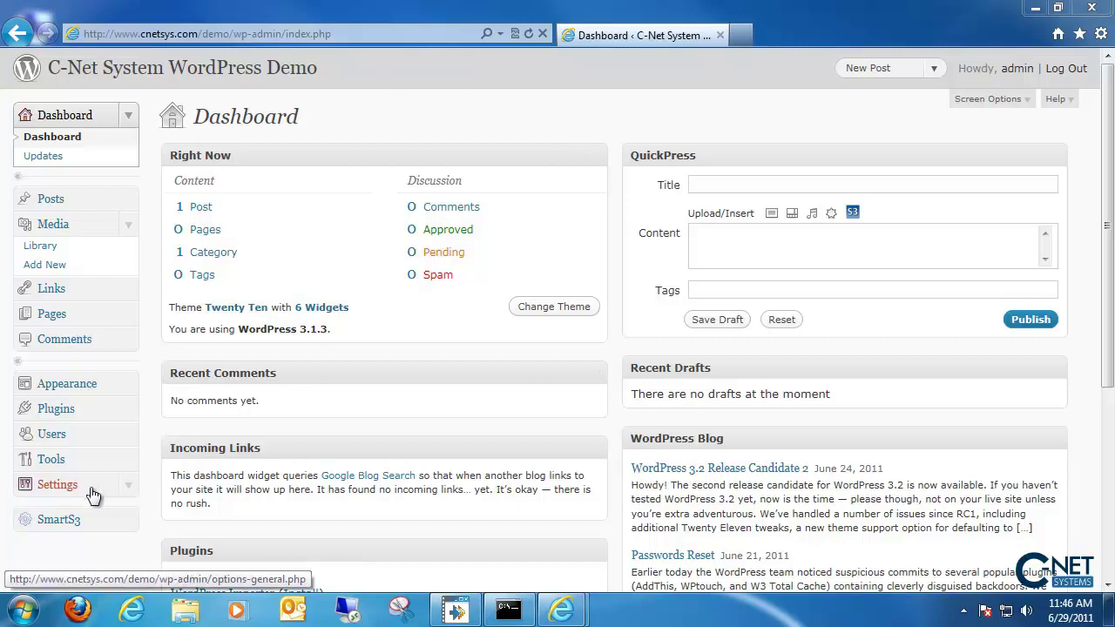
Open the site's Media settings and check the Auto-embeds option and the maximum embed size.
{"action": "left_click", "coordinate": [125, 486]}
{"action": "scroll", "coordinate": [141, 482], "scroll_direction": "down", "scroll_amount": 3}
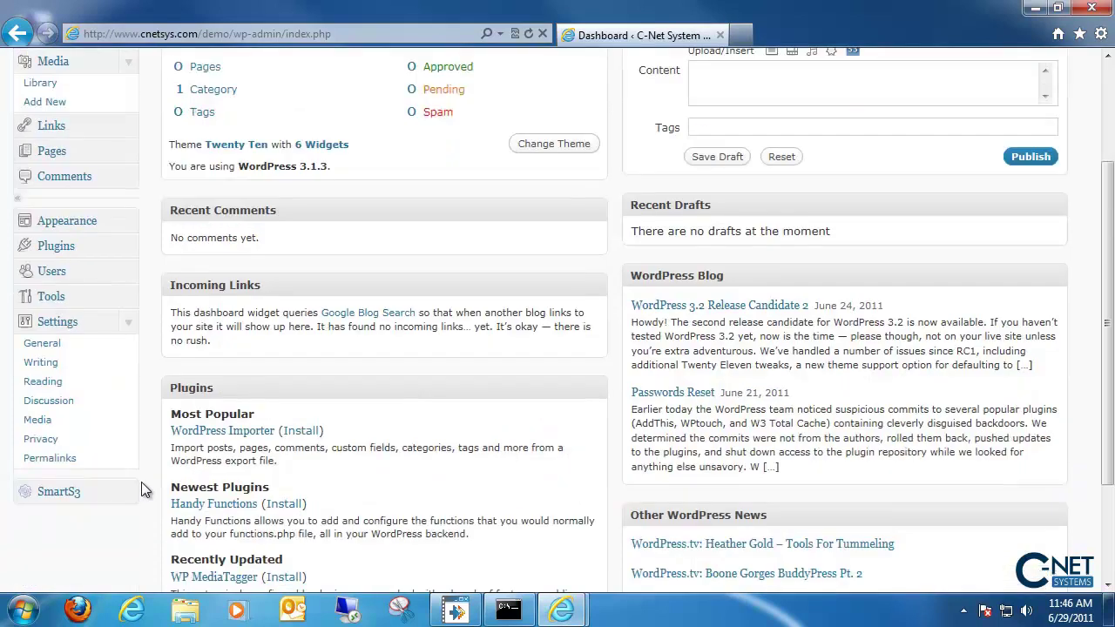
{"action": "left_click", "coordinate": [71, 421]}
{"action": "scroll", "coordinate": [436, 338], "scroll_direction": "down", "scroll_amount": 2}
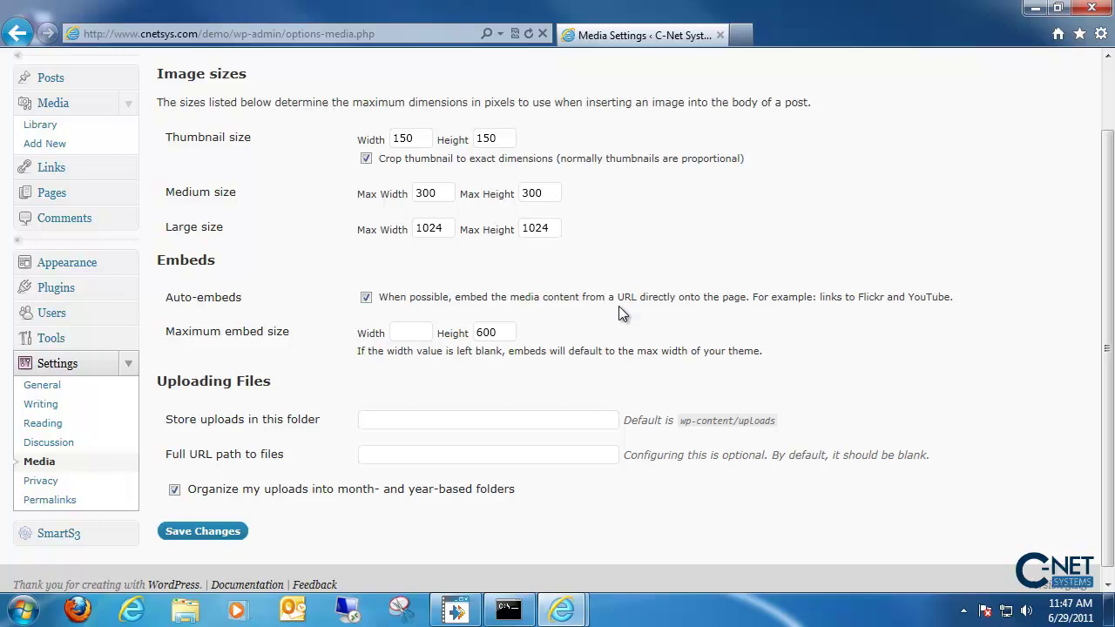
{"action": "scroll", "coordinate": [619, 312], "scroll_direction": "up", "scroll_amount": 2}
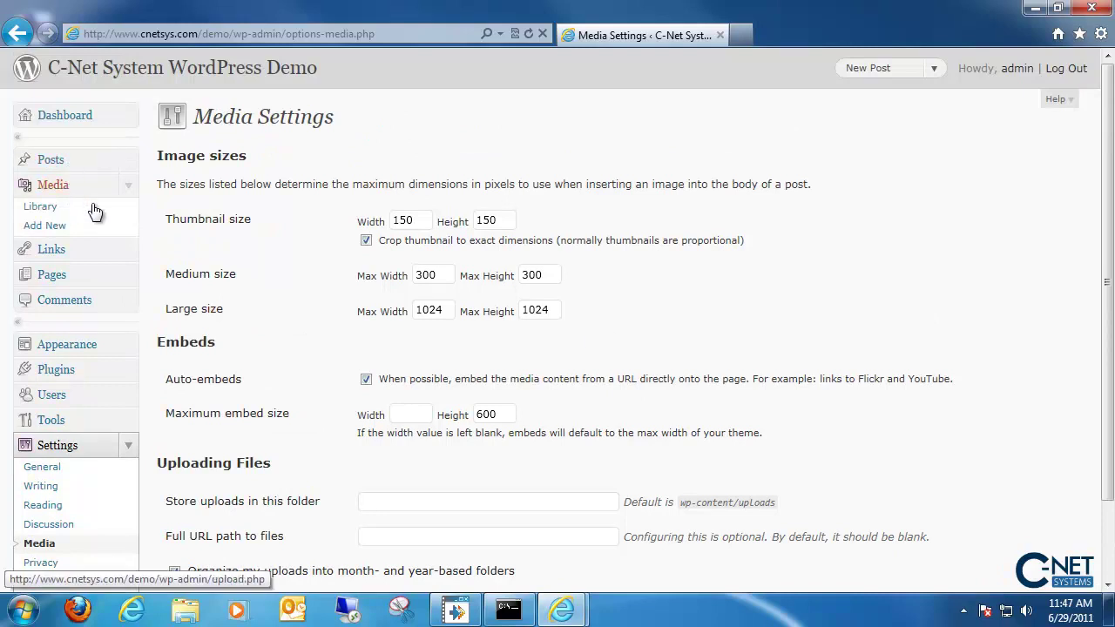
Create a new post and title it "sample title".
{"action": "left_click", "coordinate": [129, 163]}
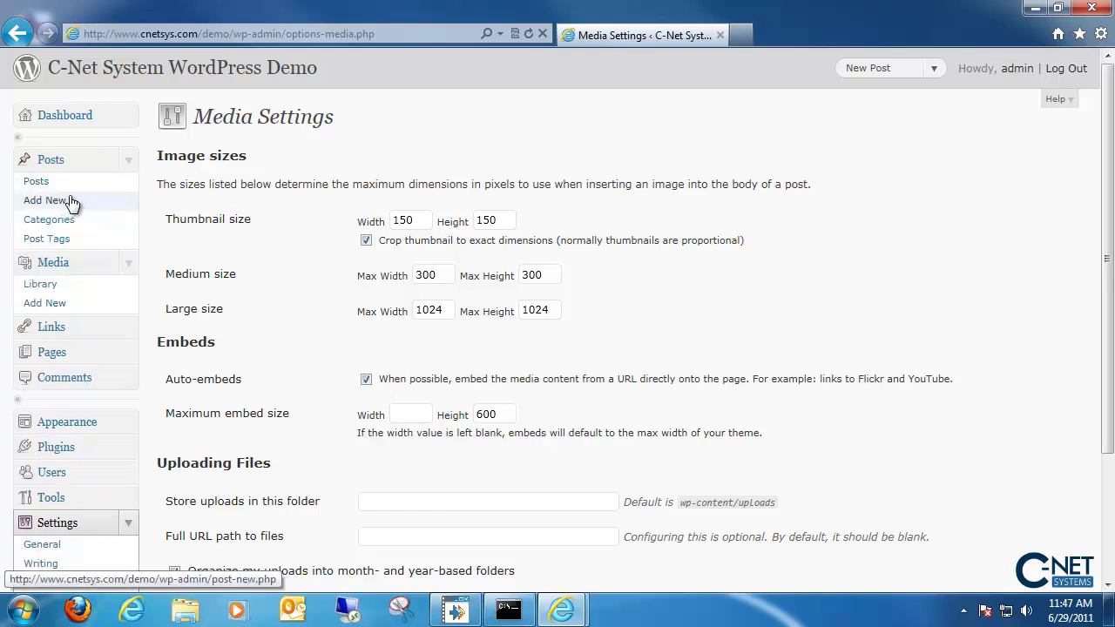
{"action": "left_click", "coordinate": [73, 202]}
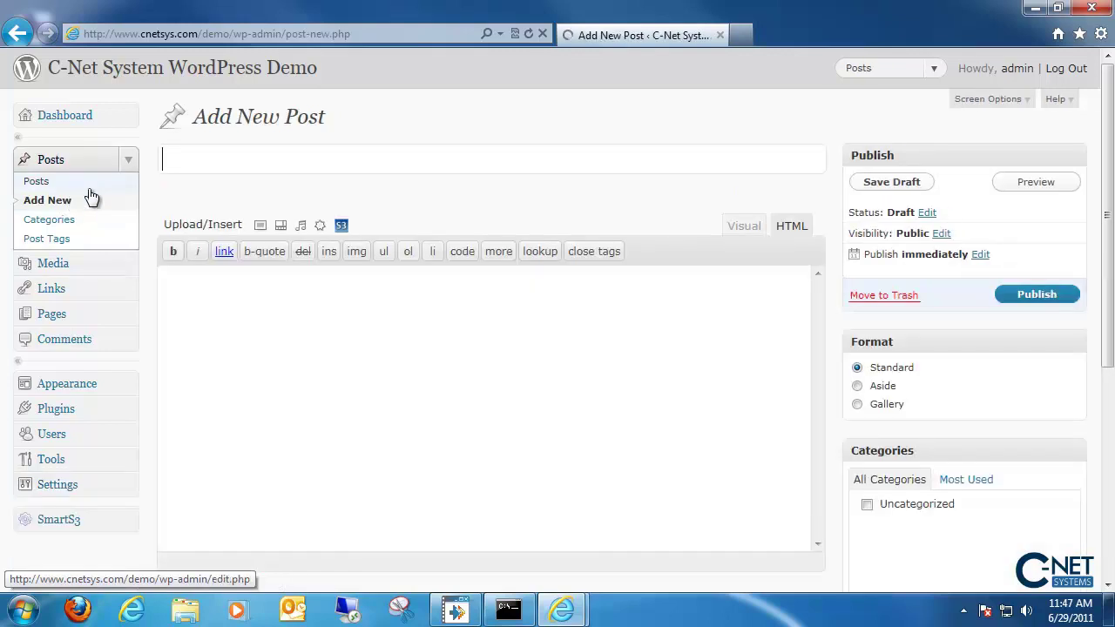
{"action": "left_click", "coordinate": [294, 150]}
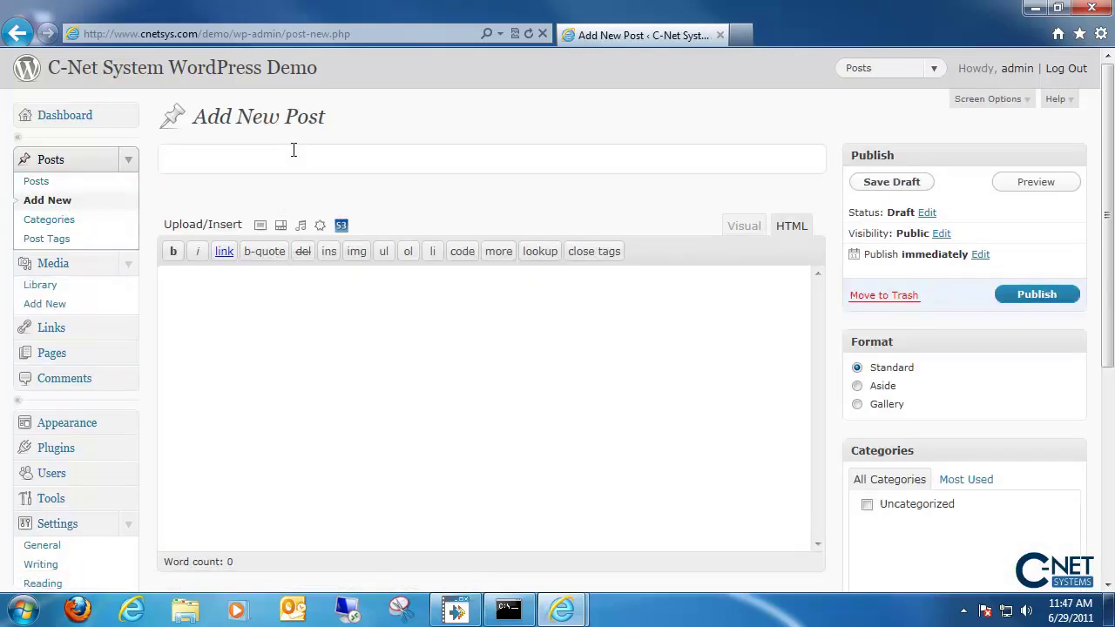
{"action": "type", "text": "sample tu"}
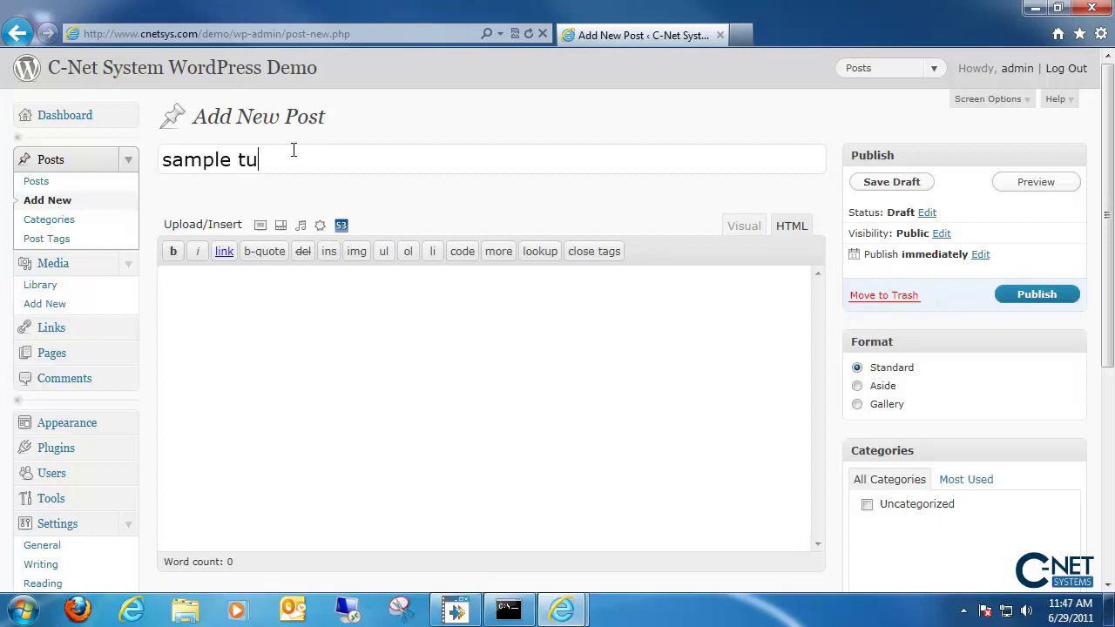
{"action": "type", "text": "tl"}
{"action": "key", "text": "BackSpace"}
{"action": "key", "text": "BackSpace"}
{"action": "key", "text": "BackSpace"}
{"action": "type", "text": "itle"}
{"action": "key", "text": "Tab"}
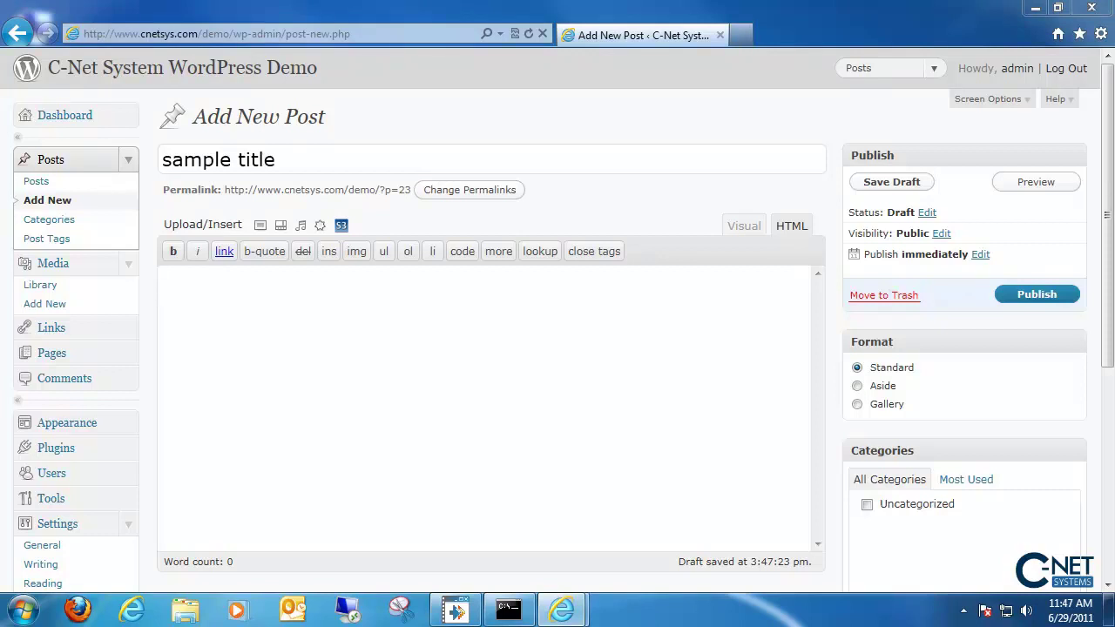
Paste the copied YouTube video URL into the post body as plain text and preview the post with its embedded video.
{"action": "right_click", "coordinate": [623, 297]}
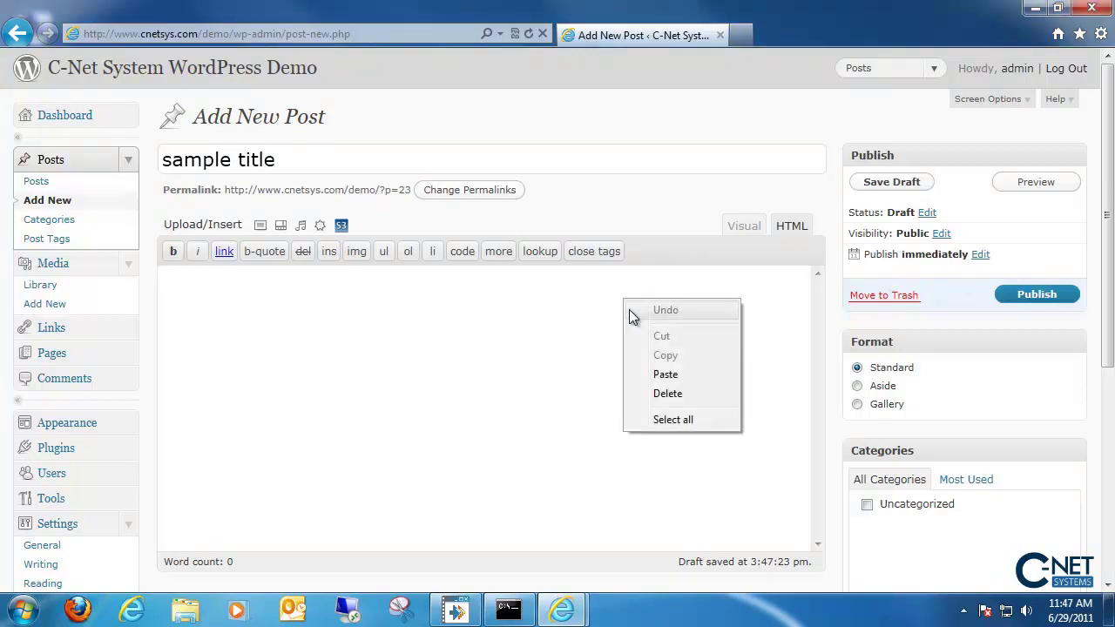
{"action": "left_click", "coordinate": [665, 374]}
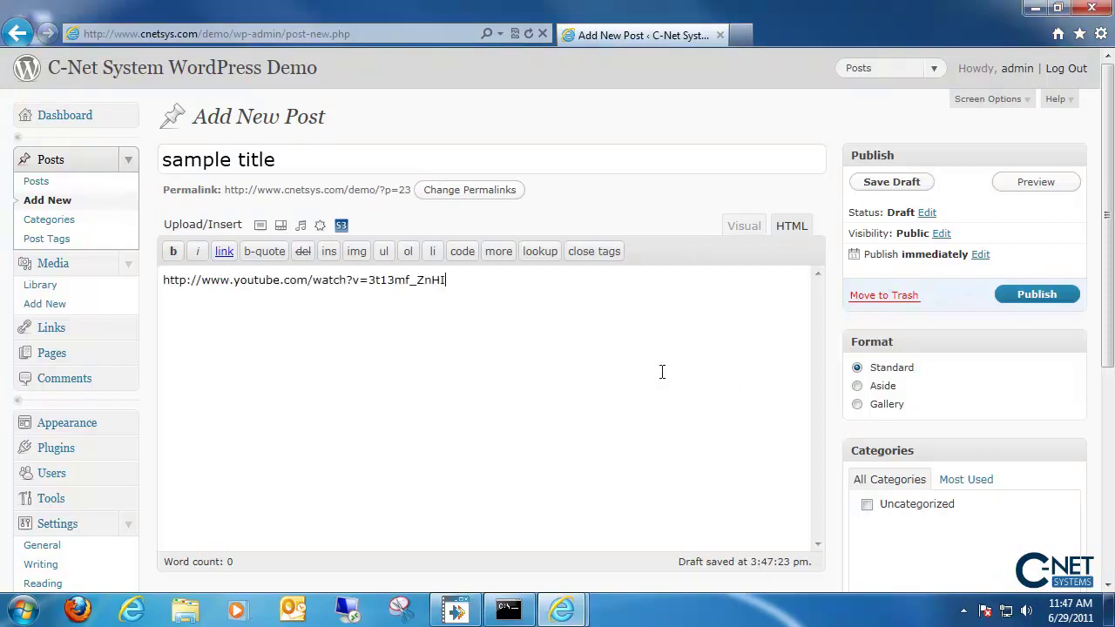
{"action": "left_click", "coordinate": [1009, 191]}
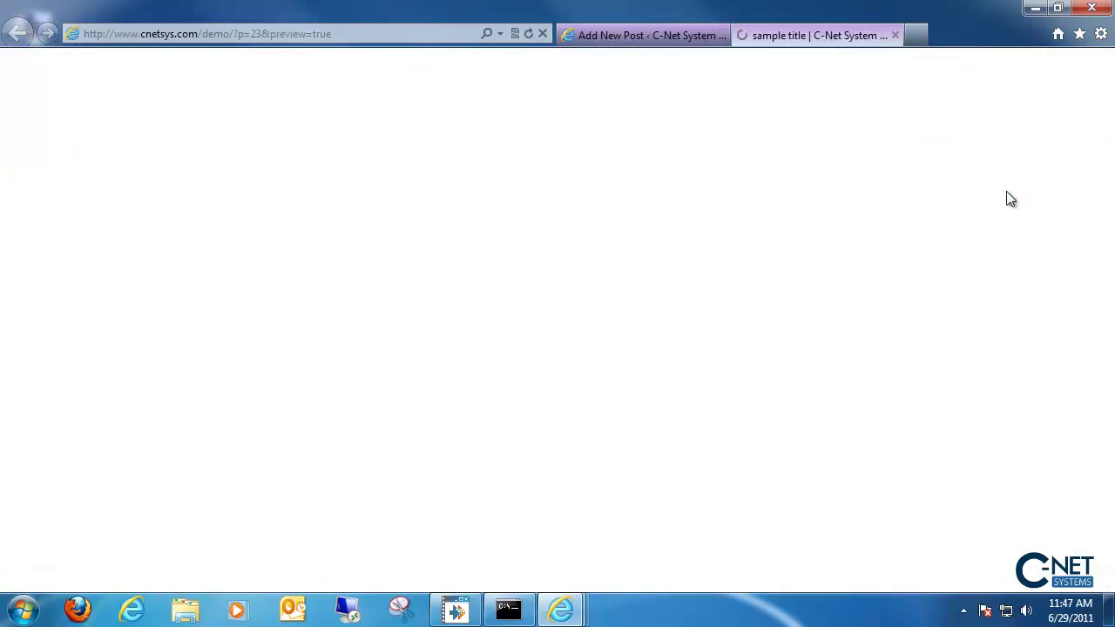
{"action": "scroll", "coordinate": [822, 244], "scroll_direction": "down", "scroll_amount": 3}
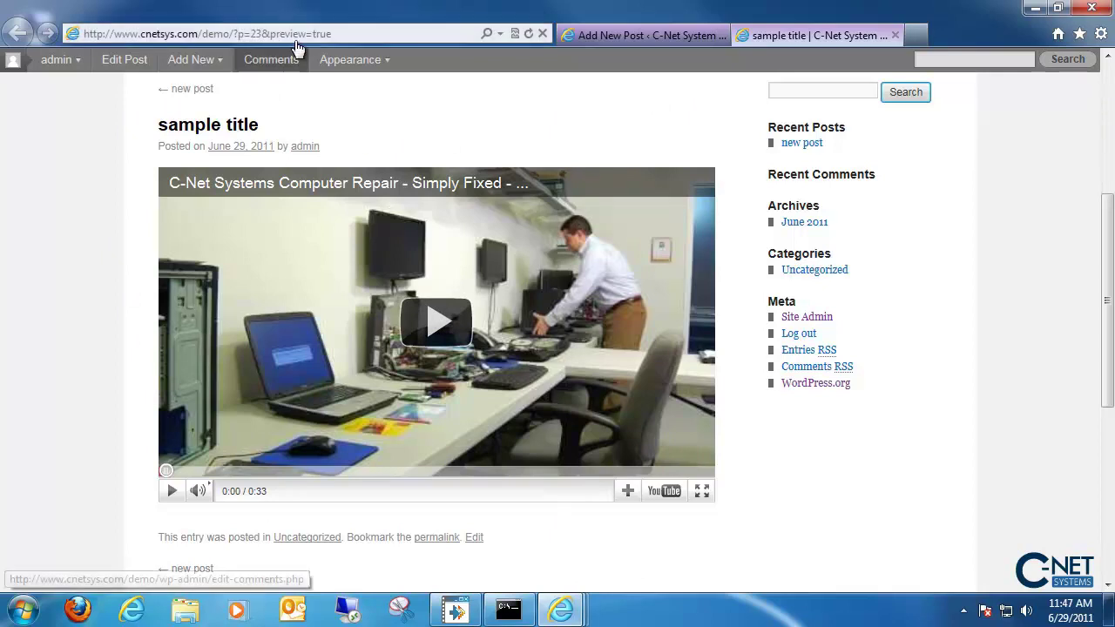
Return to the post editor and cut the YouTube URL from the post body.
{"action": "left_click", "coordinate": [640, 38]}
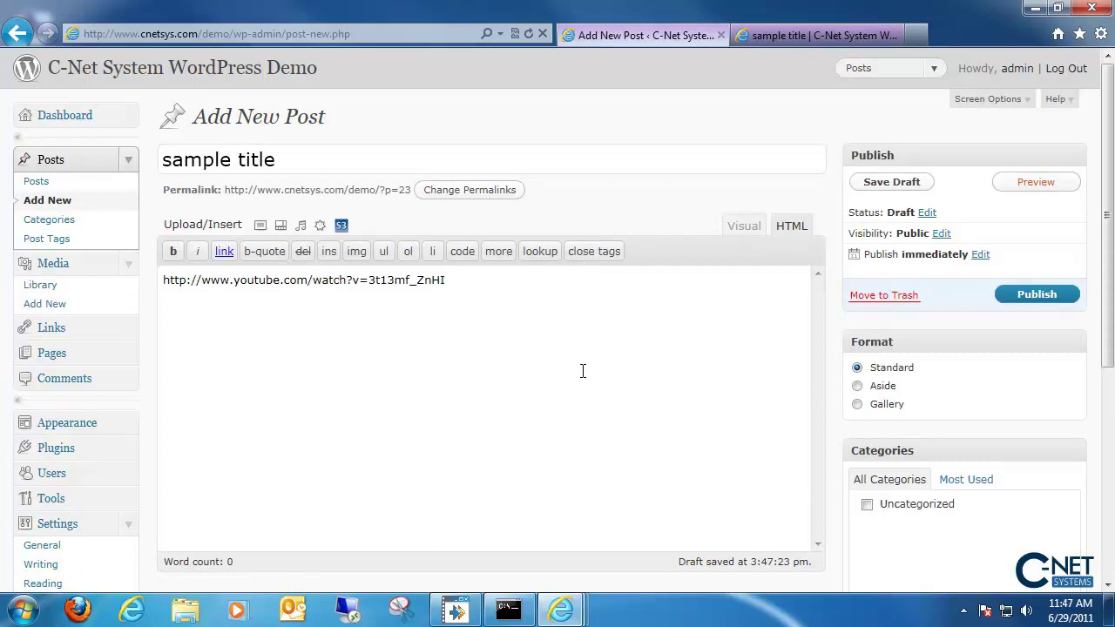
{"action": "left_click_drag", "start_coordinate": [517, 326], "coordinate": [150, 246]}
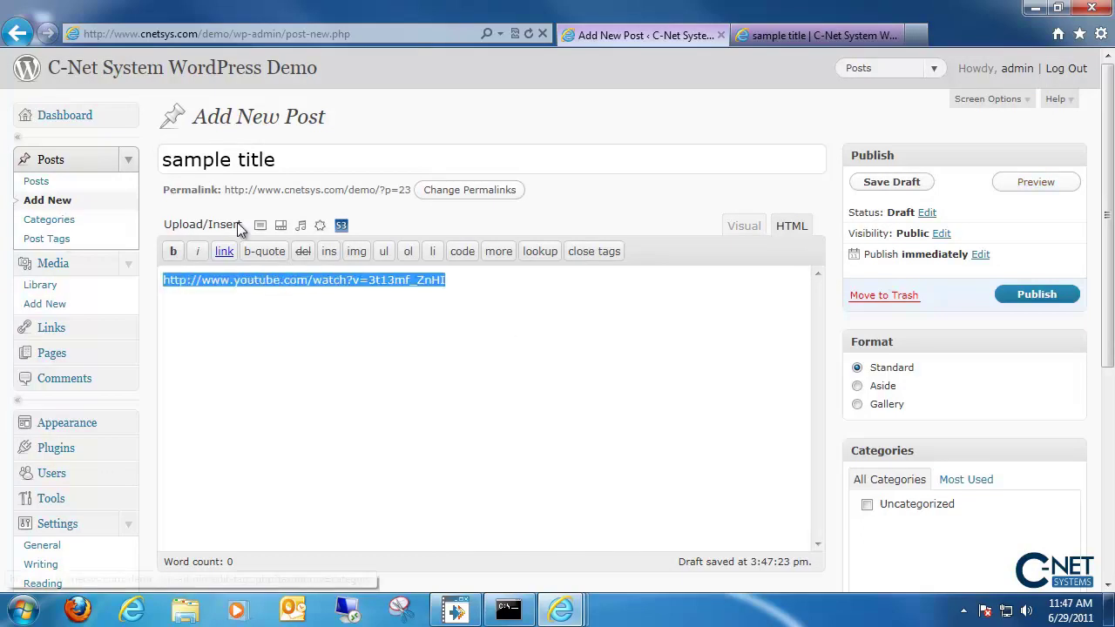
{"action": "key", "text": "ctrl+x"}
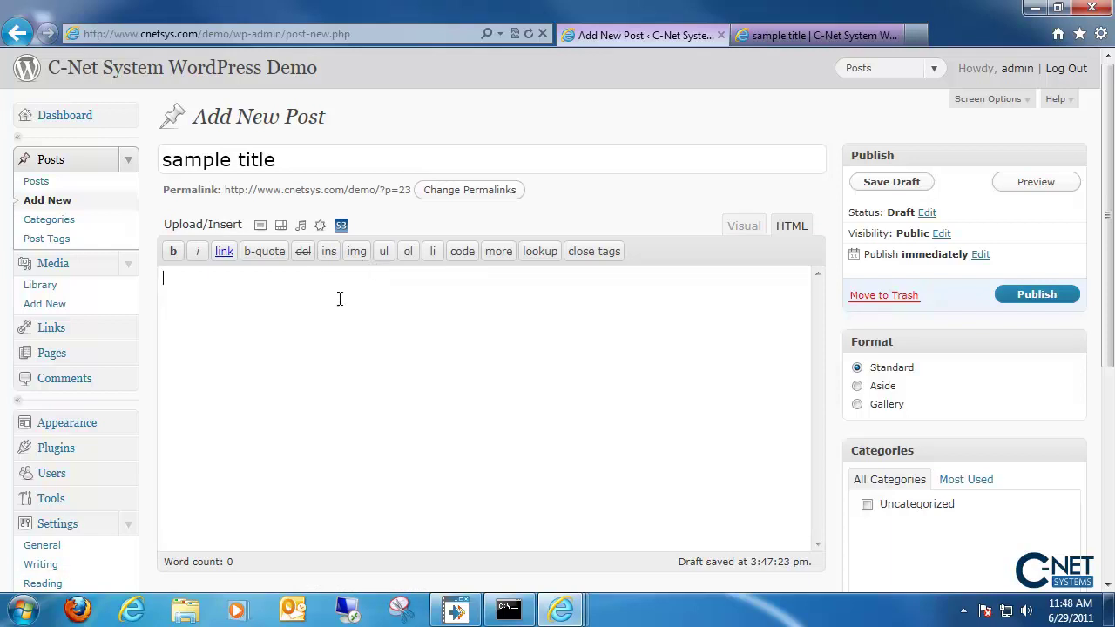
Review the installed plugins and the SmartS3 Video Plugin's settings.
{"action": "scroll", "coordinate": [339, 299], "scroll_direction": "down", "scroll_amount": 3}
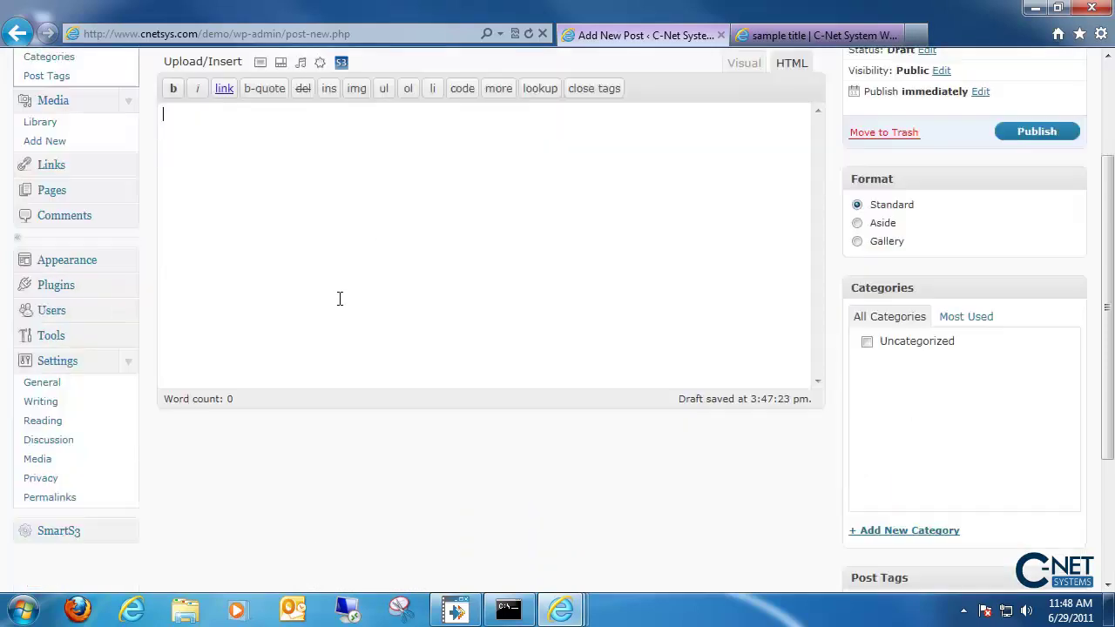
{"action": "left_click", "coordinate": [69, 290]}
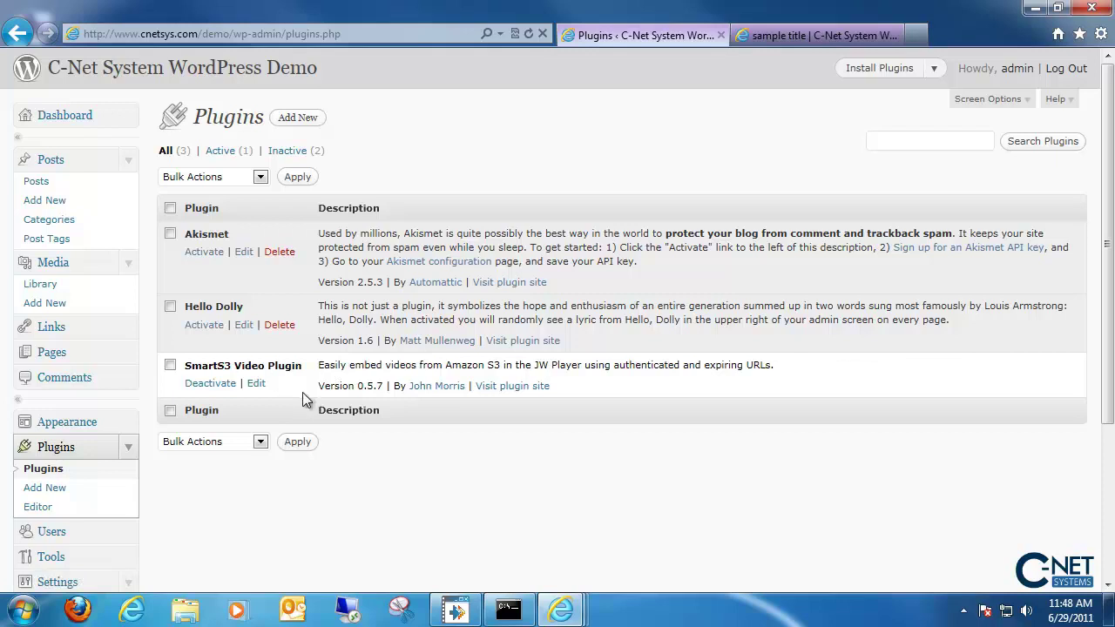
{"action": "scroll", "coordinate": [302, 397], "scroll_direction": "down", "scroll_amount": 3}
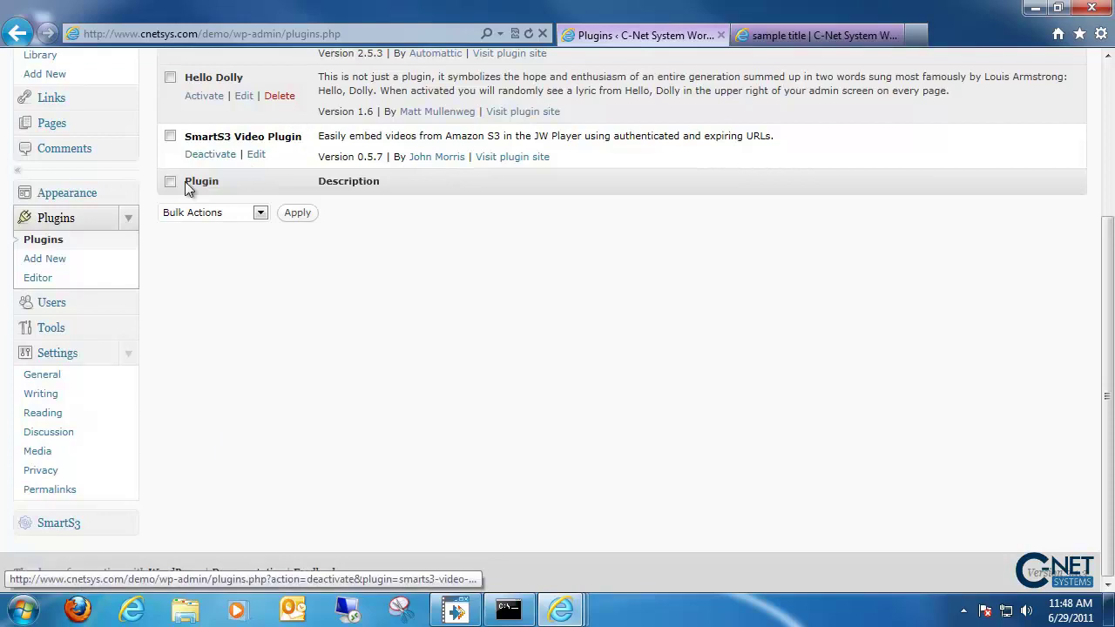
{"action": "left_click", "coordinate": [98, 523]}
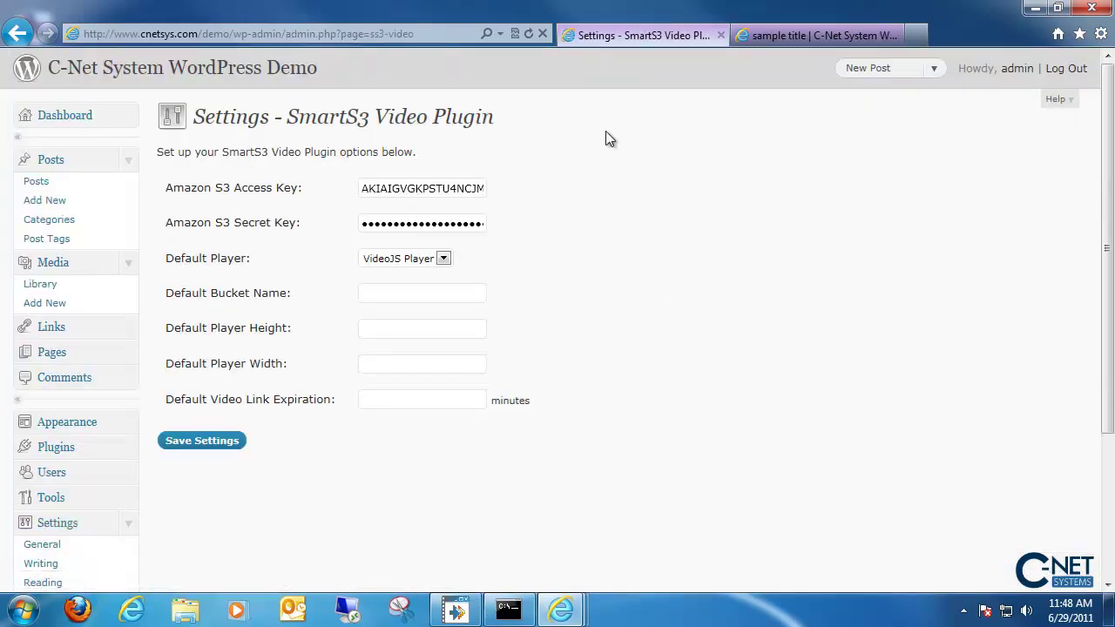
{"action": "scroll", "coordinate": [558, 200], "scroll_direction": "down", "scroll_amount": 3}
{"action": "scroll", "coordinate": [256, 451], "scroll_direction": "up", "scroll_amount": 3}
{"action": "left_click", "coordinate": [61, 168]}
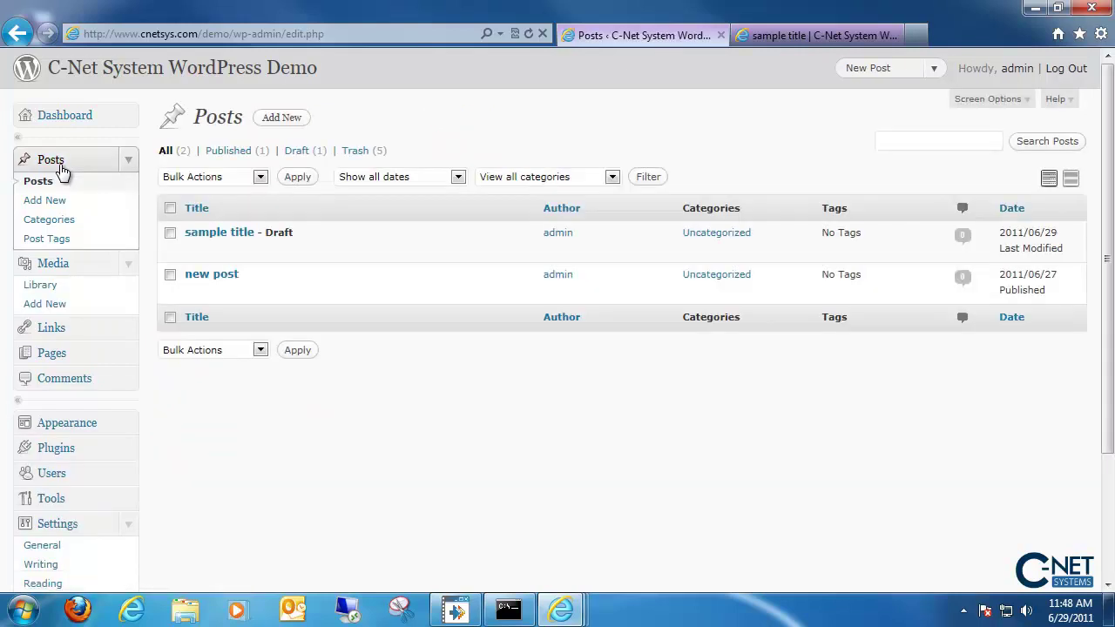
{"action": "left_click", "coordinate": [217, 236]}
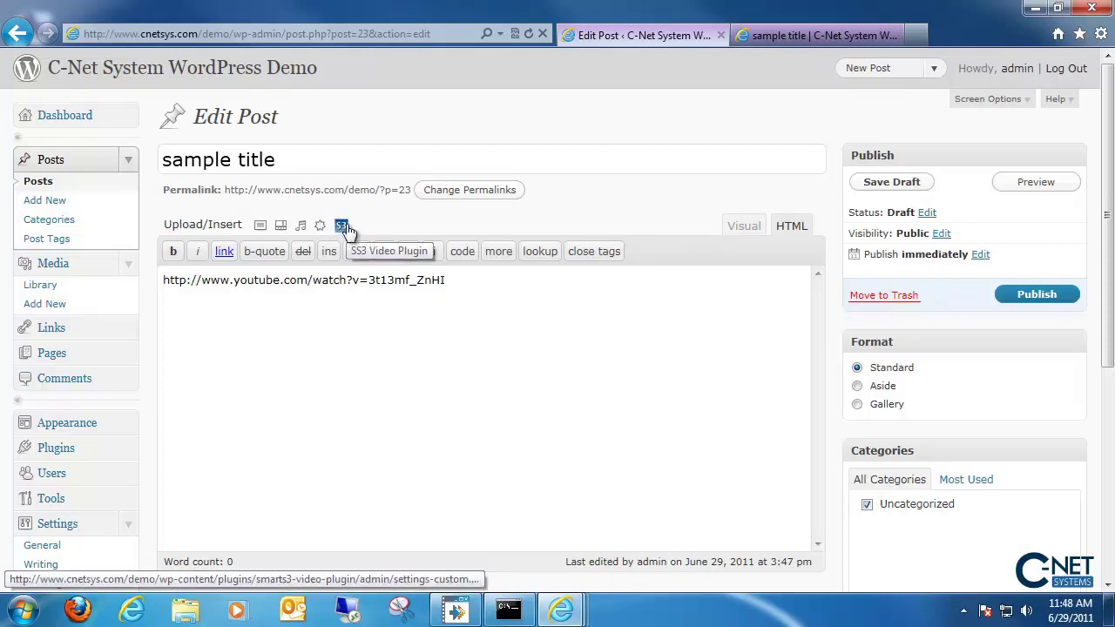
{"action": "left_click", "coordinate": [342, 227]}
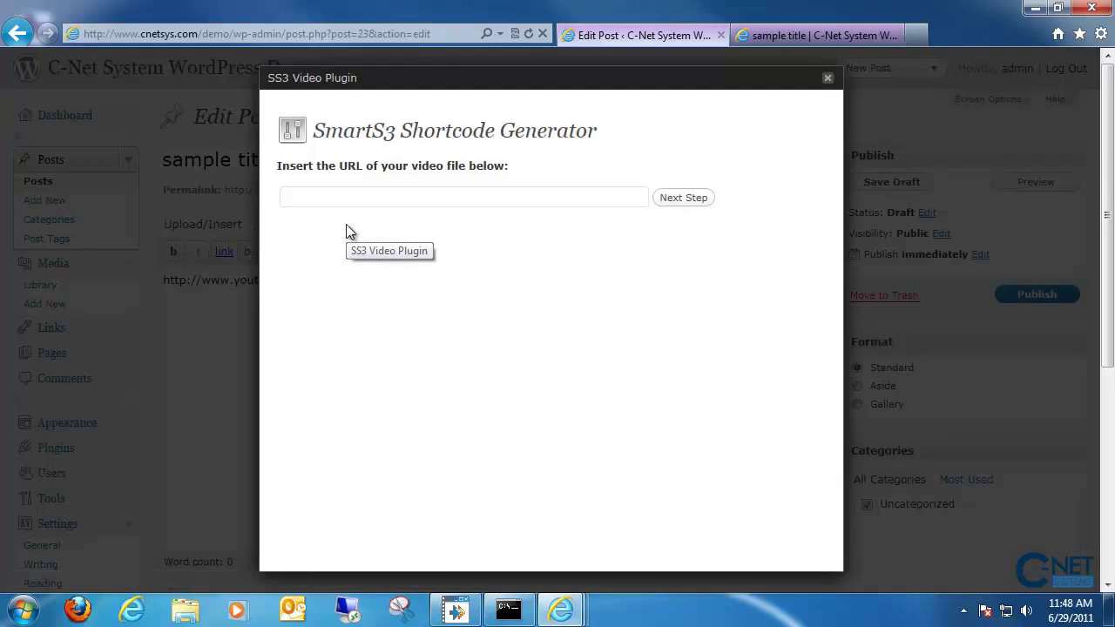
{"action": "left_click", "coordinate": [406, 196]}
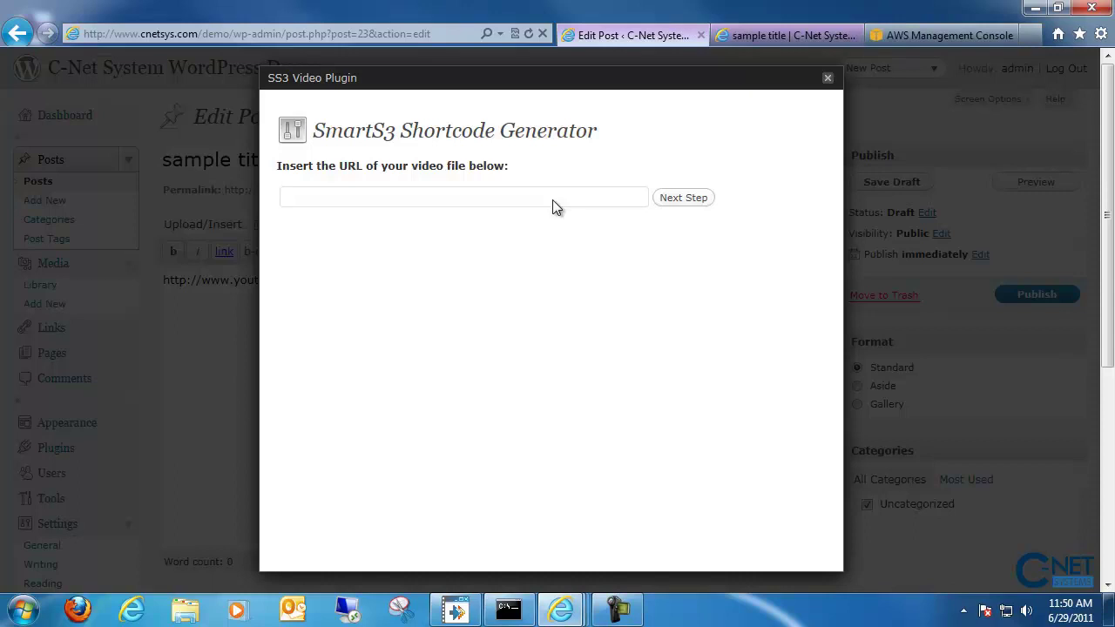
{"action": "key", "text": "ctrl+v"}
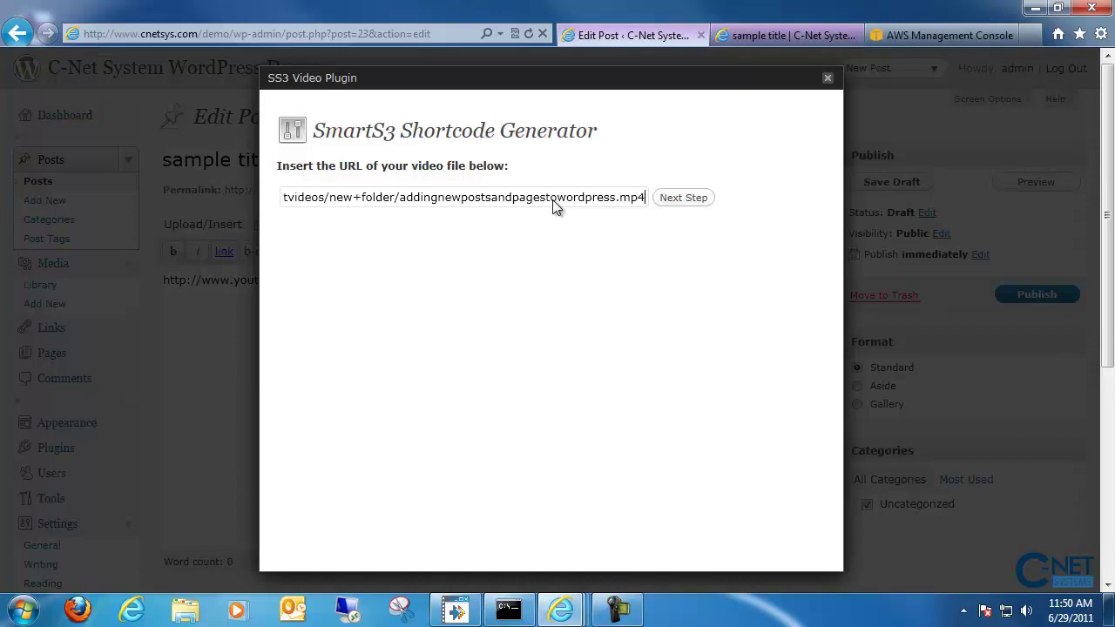
{"action": "left_click", "coordinate": [684, 198]}
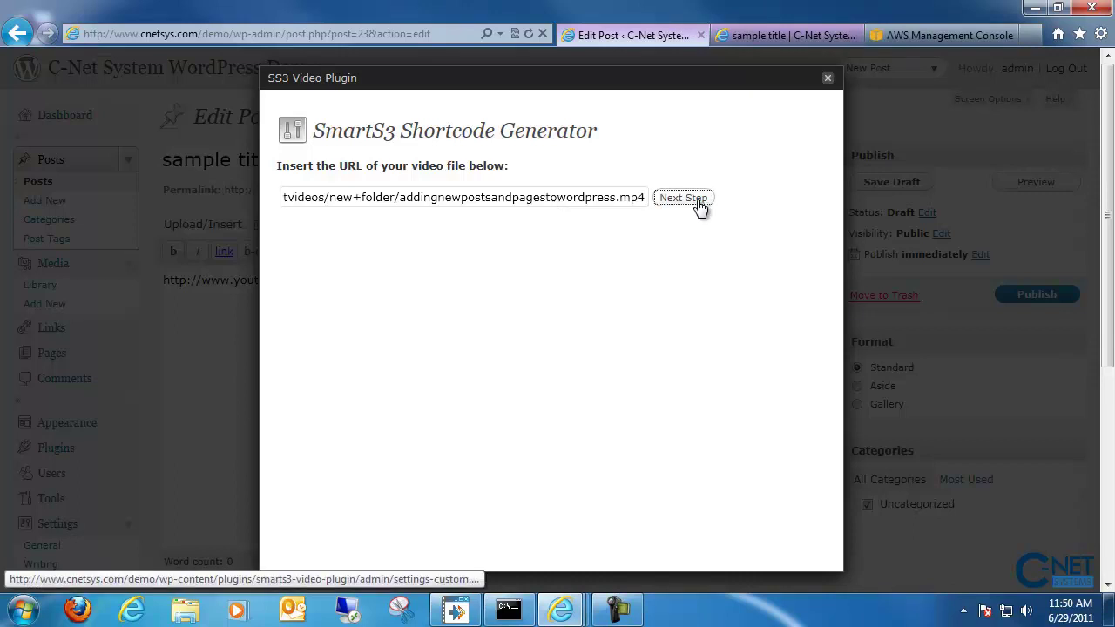
Set the player height to 800 px and width to 600 px, and insert the SmartS3 shortcode into the post.
{"action": "scroll", "coordinate": [701, 207], "scroll_direction": "down", "scroll_amount": 1}
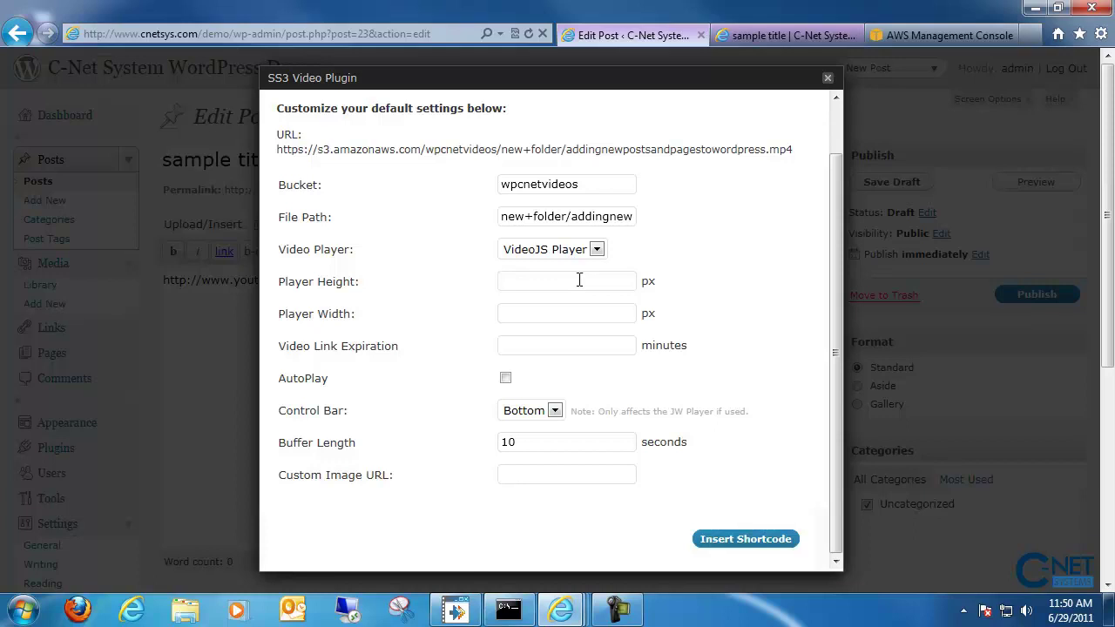
{"action": "left_click", "coordinate": [580, 280]}
{"action": "type", "text": "8"}
{"action": "type", "text": "600"}
{"action": "left_click_drag", "start_coordinate": [553, 448], "coordinate": [500, 444]}
{"action": "left_click", "coordinate": [736, 540]}
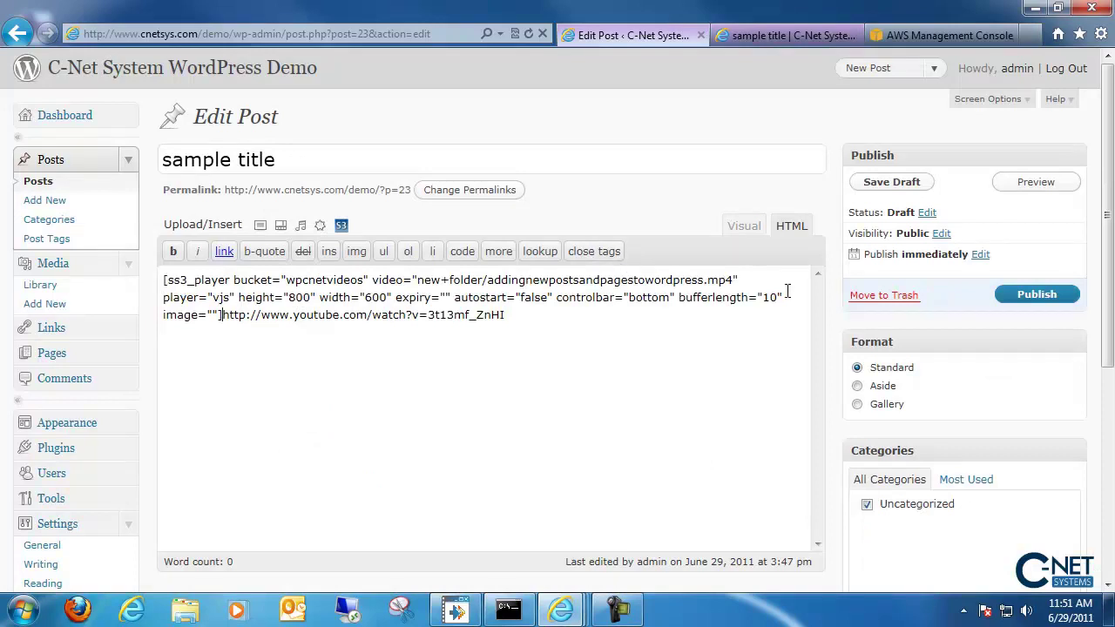
Put the YouTube URL on its own line below the shortcode and go back to the Dashboard.
{"action": "left_click", "coordinate": [223, 315]}
{"action": "key", "text": "Return"}
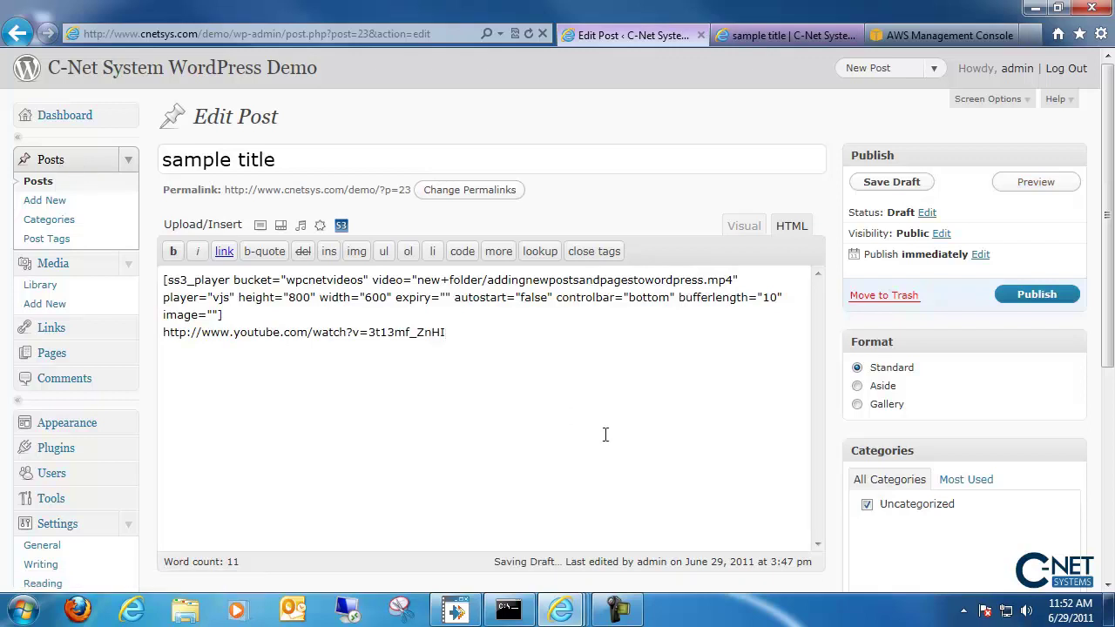
{"action": "left_click", "coordinate": [85, 121]}
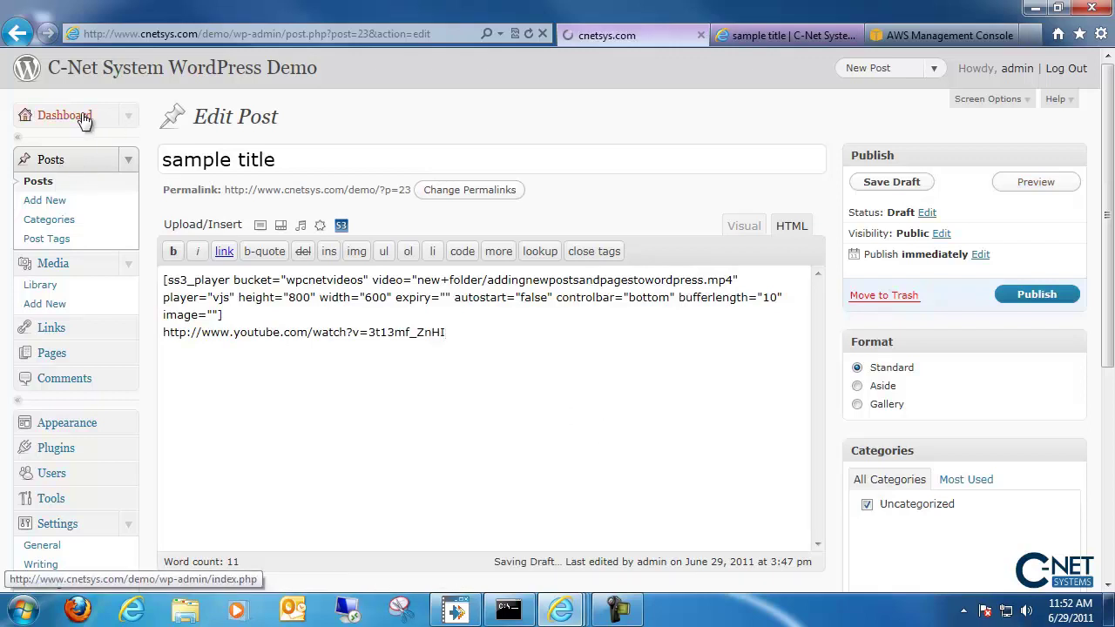